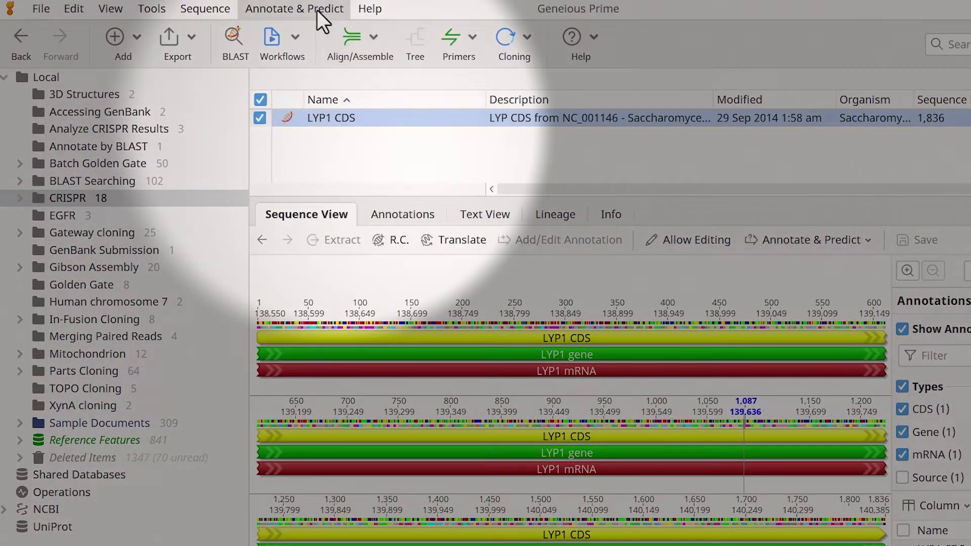
Open Find CRISPR Sites for LYP1 CDS and keep the NGG (SpCas9, 3' side) PAM.
click(317, 10)
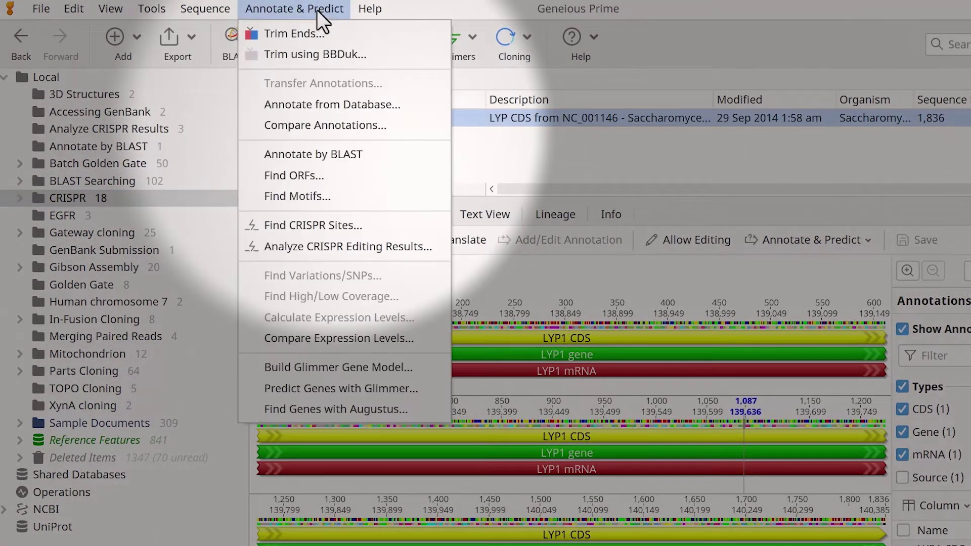
click(375, 223)
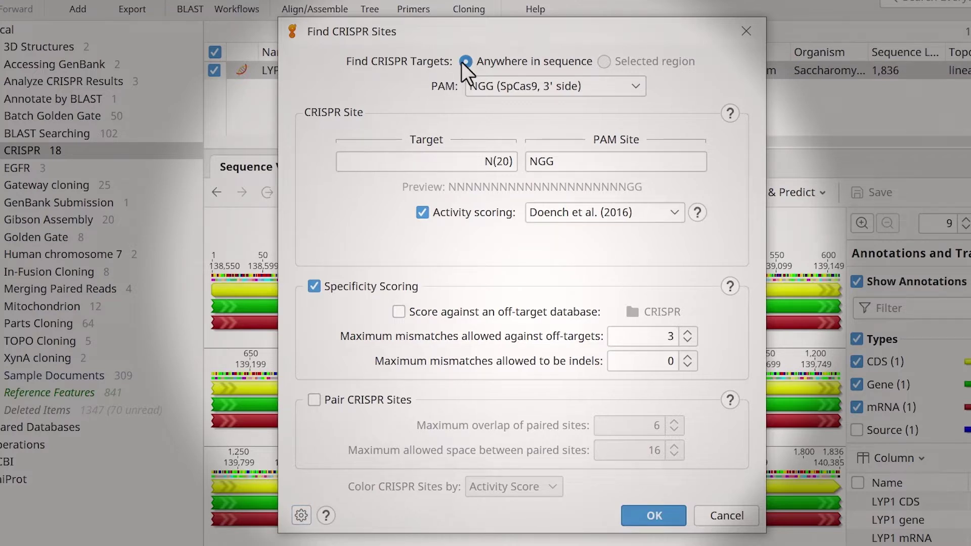
click(533, 85)
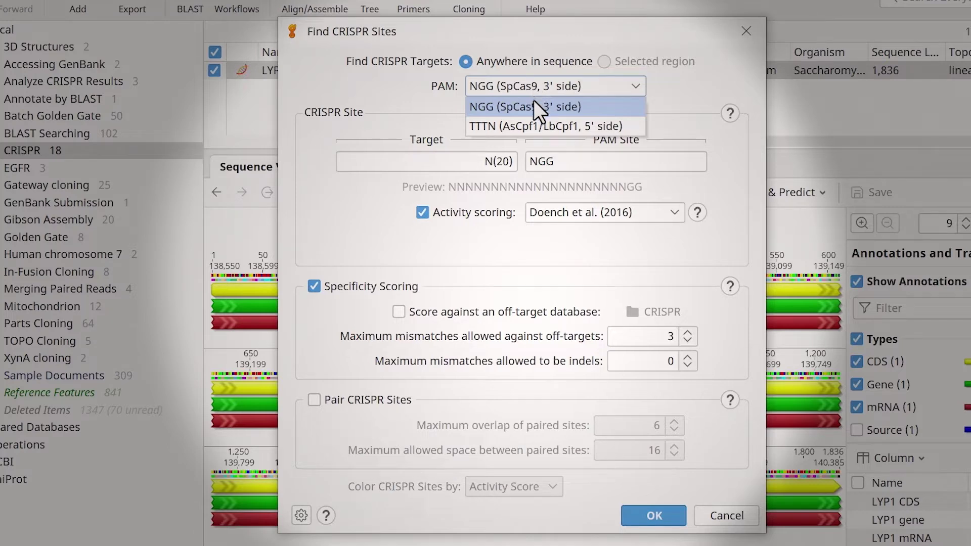
click(534, 105)
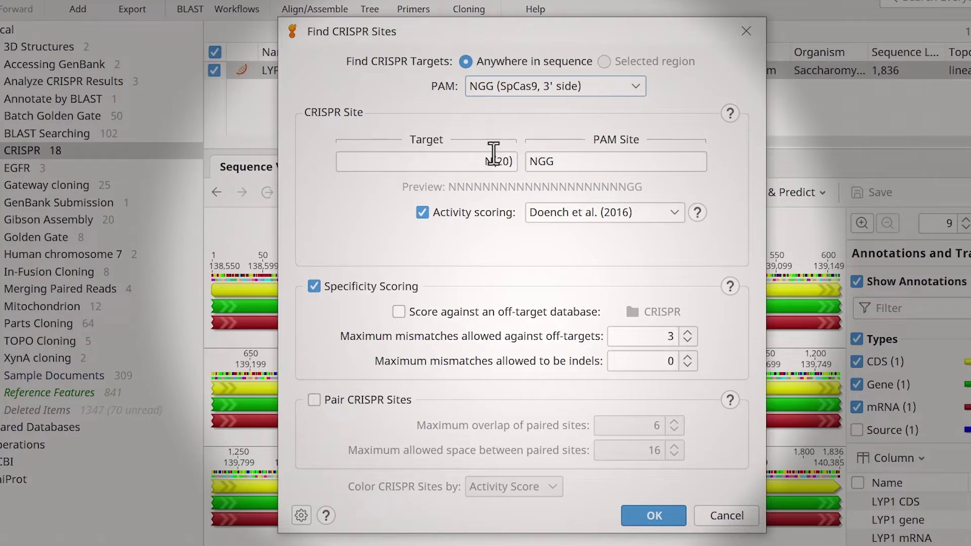
Change the target pattern from N(20) to GN(19).
text(G)
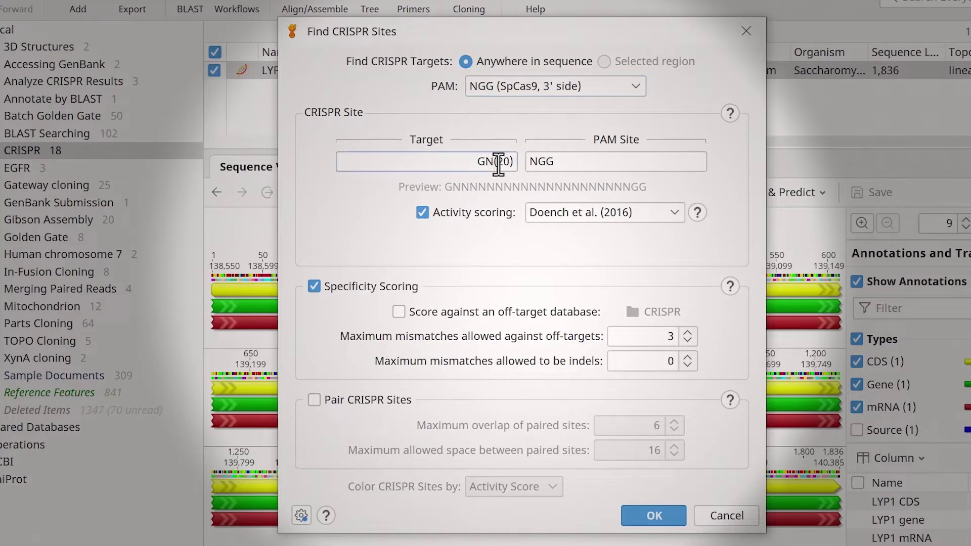
double_click(503, 161)
key(BackSpace)
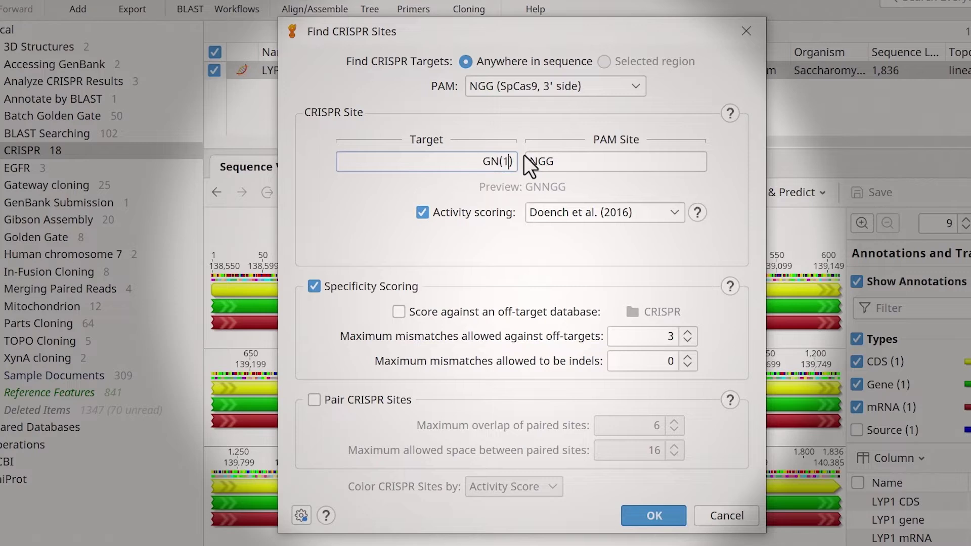
text(19)
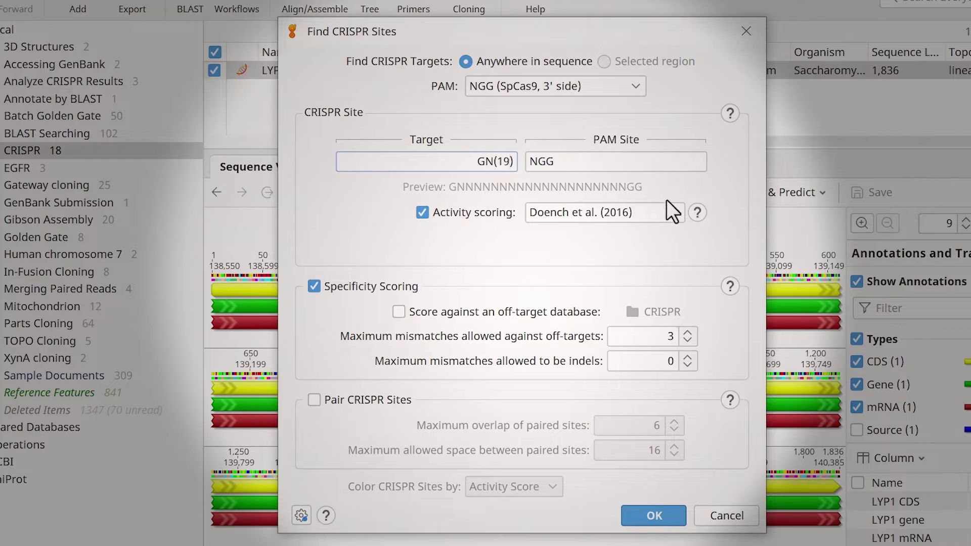
Keep Doench et al. (2016) activity scoring and review its help explanation.
click(673, 211)
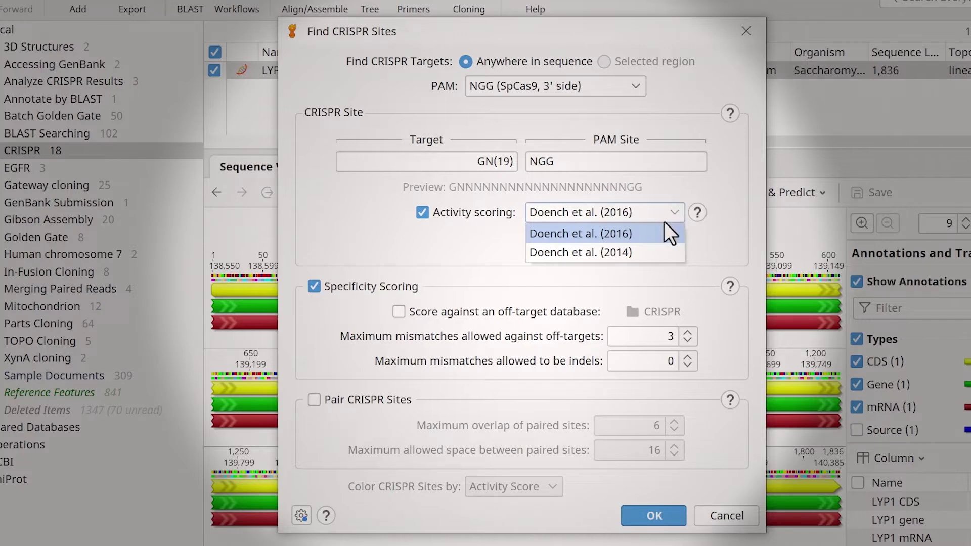
click(654, 231)
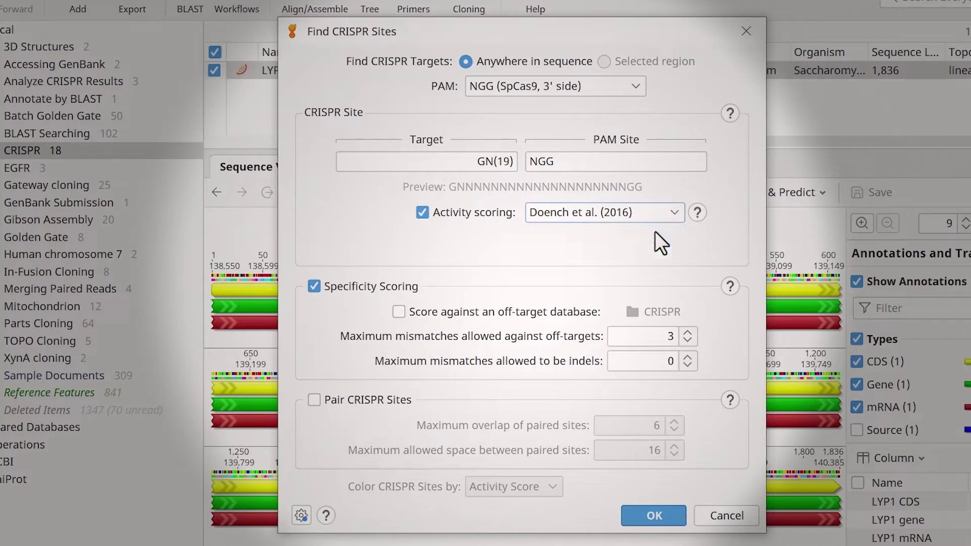
click(693, 213)
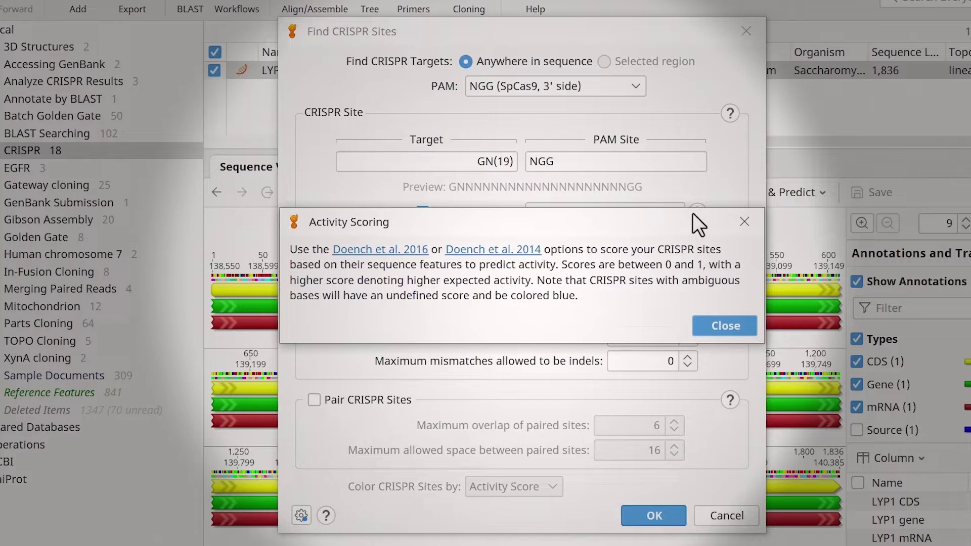
click(724, 326)
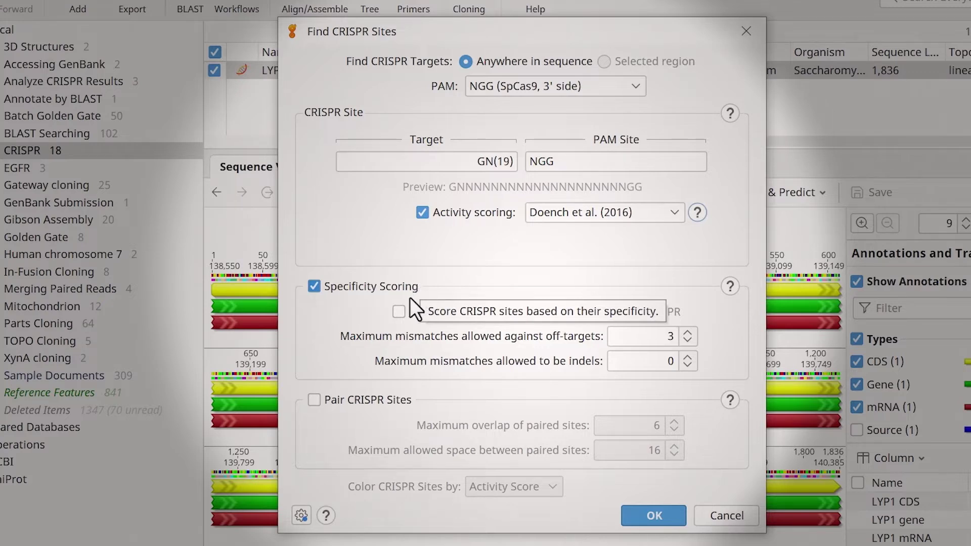
Enable off-target database scoring and choose the Yeast genome folder as the database.
click(399, 310)
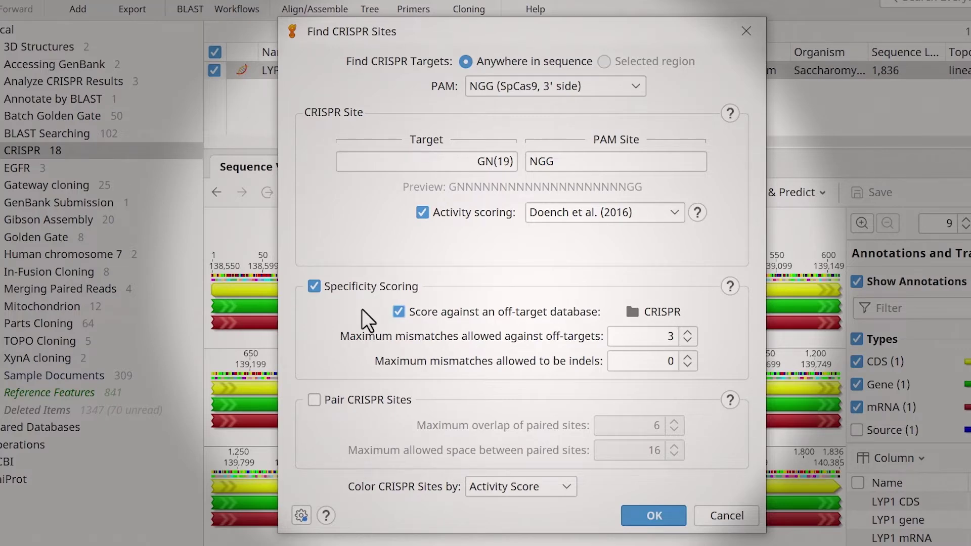
click(638, 305)
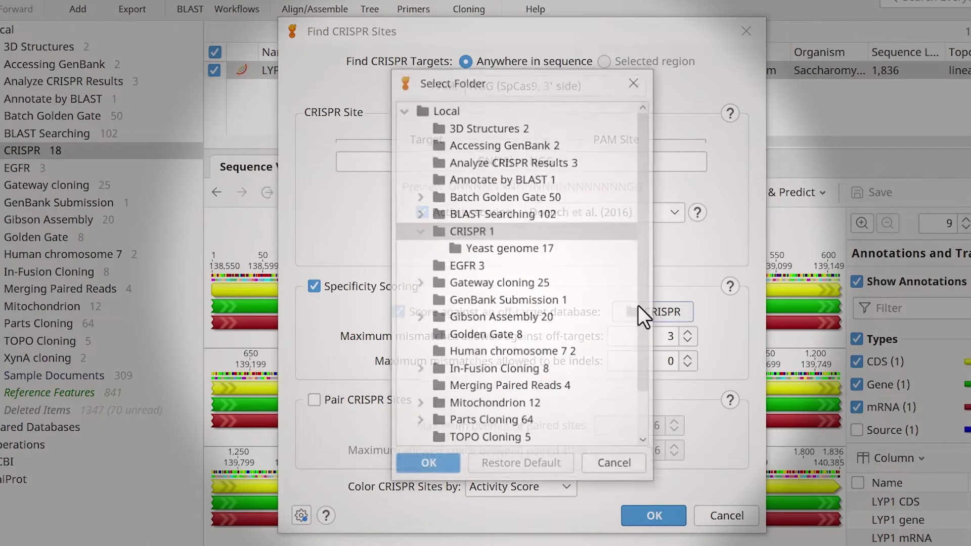
click(527, 248)
click(431, 459)
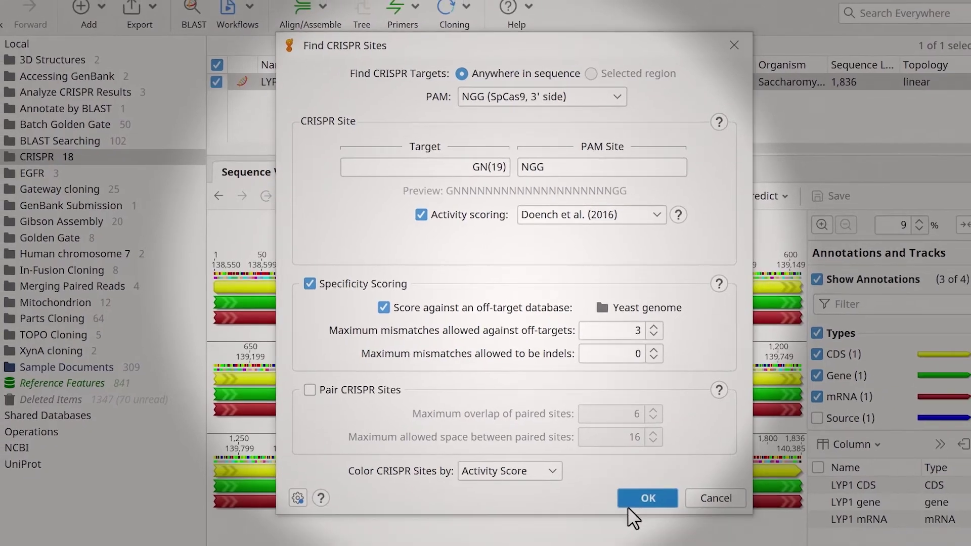
Run the CRISPR search and keep the CRISPR Sites (SpCas9) track showing its 41 sites.
click(627, 505)
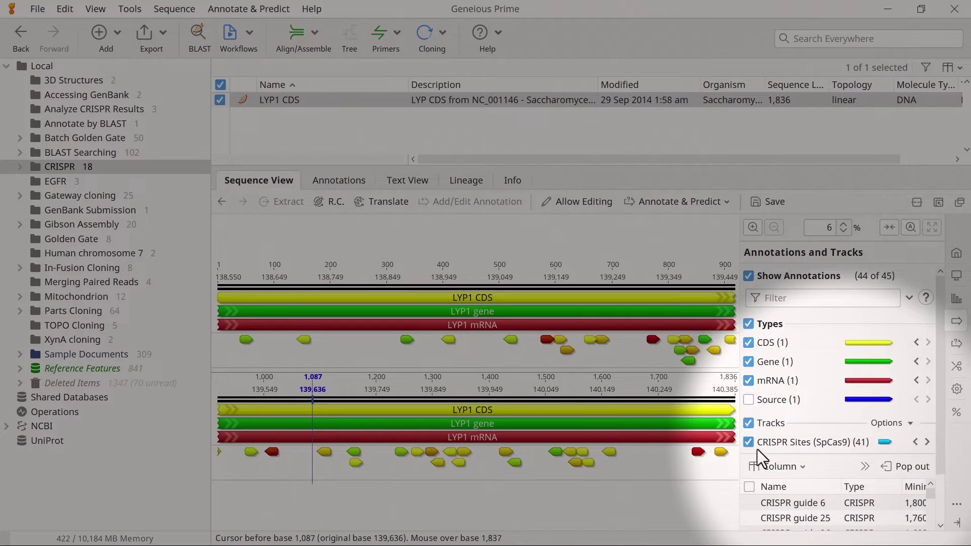
click(748, 442)
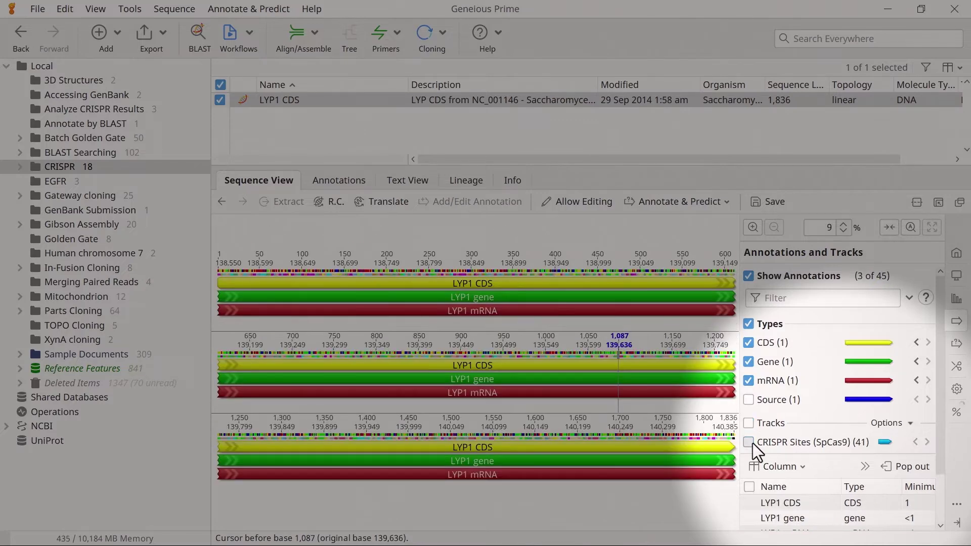
click(749, 443)
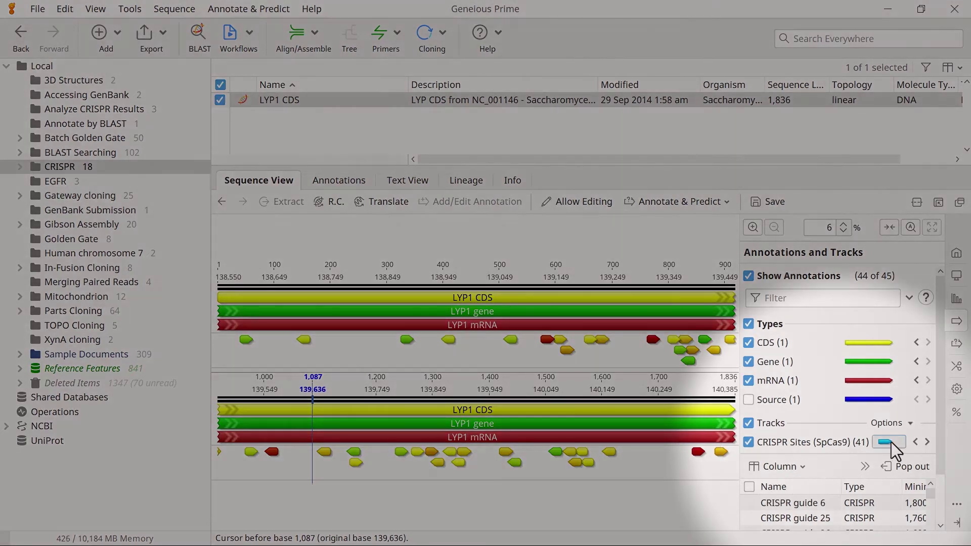
Colour the CRISPR Sites track by heatmap of Zhang (2013) Specificity Score.
right_click(890, 442)
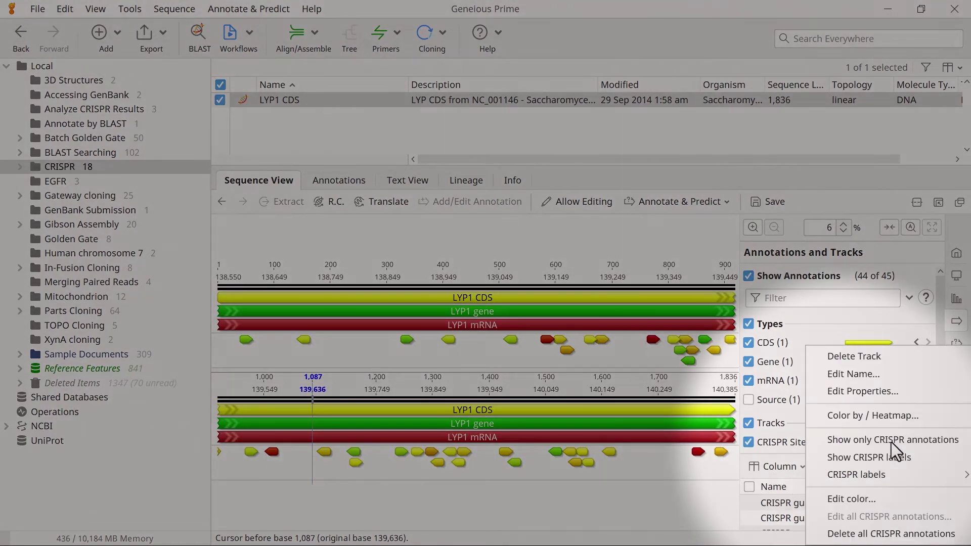
click(908, 420)
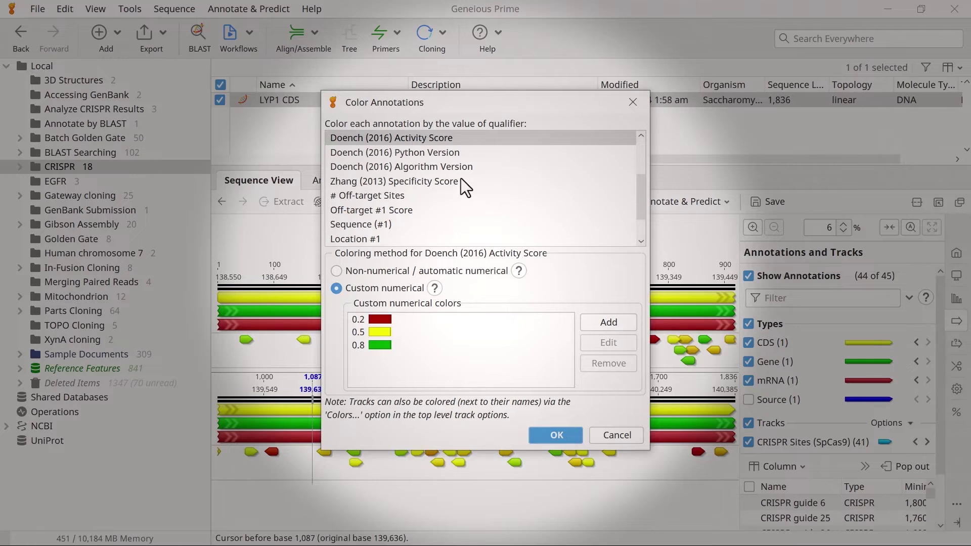
click(458, 182)
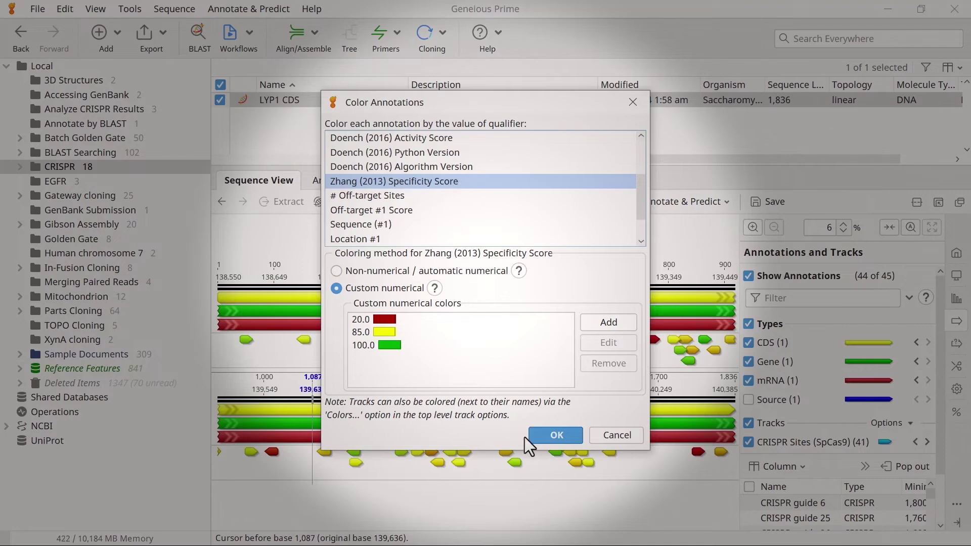
click(547, 435)
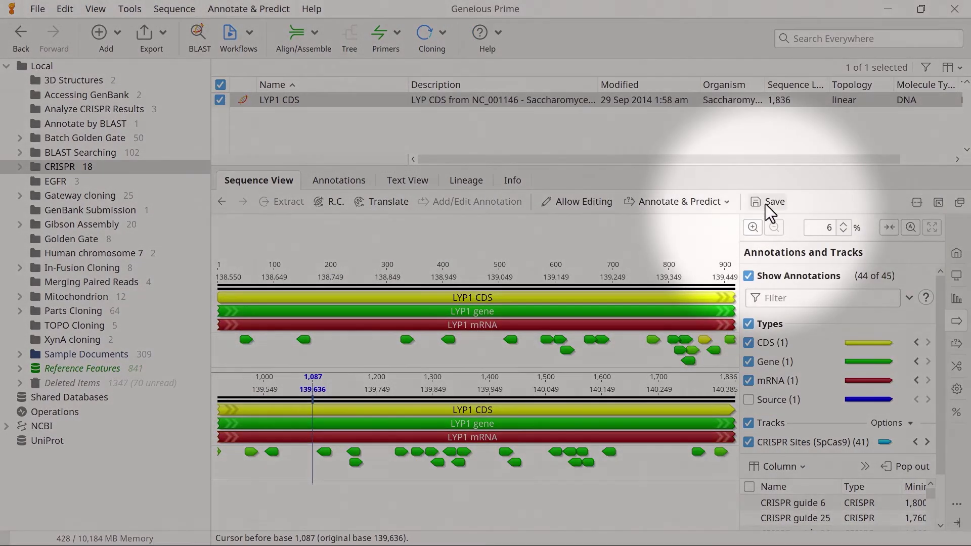
Save LYP1 CDS and inspect a CRISPR site's details.
click(765, 202)
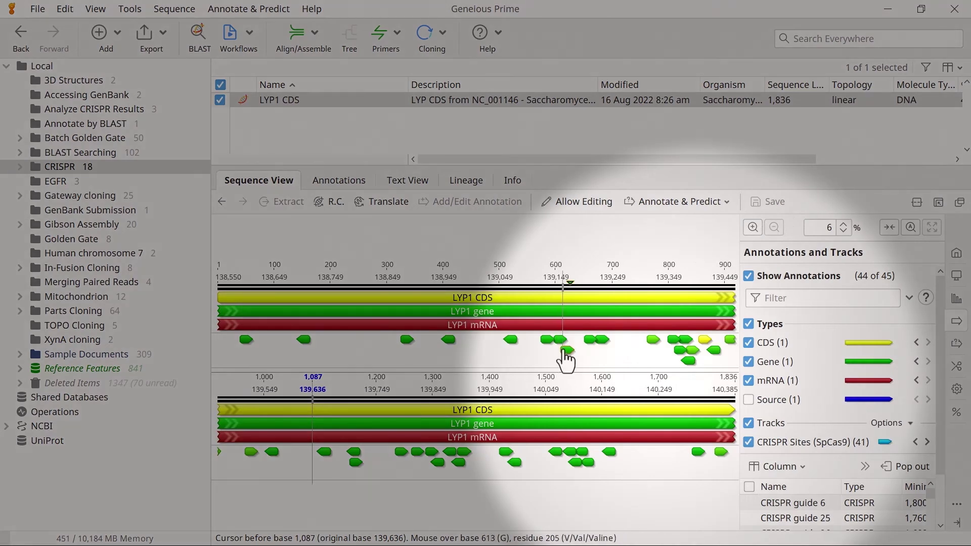
mouse_move(565, 350)
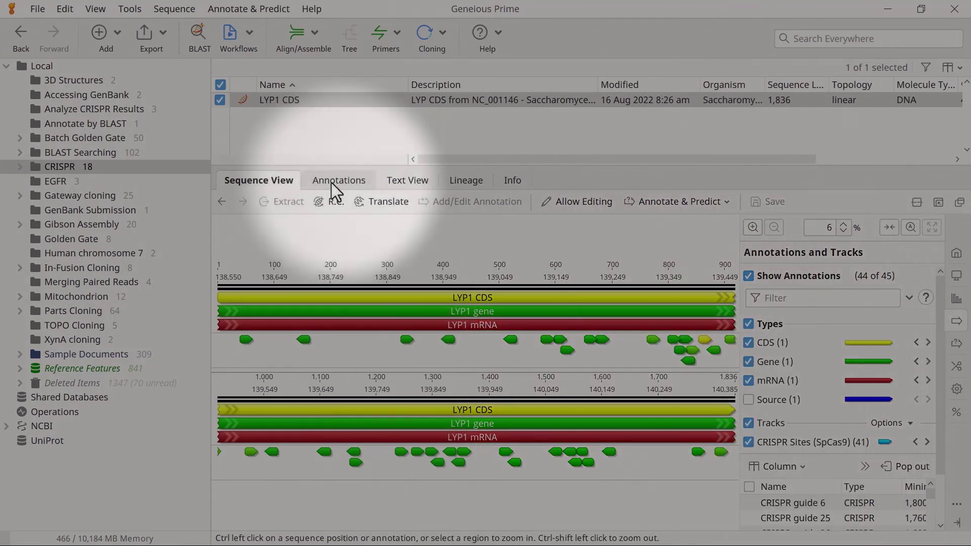
Show the annotations table filtered to CRISPR annotations only.
click(334, 182)
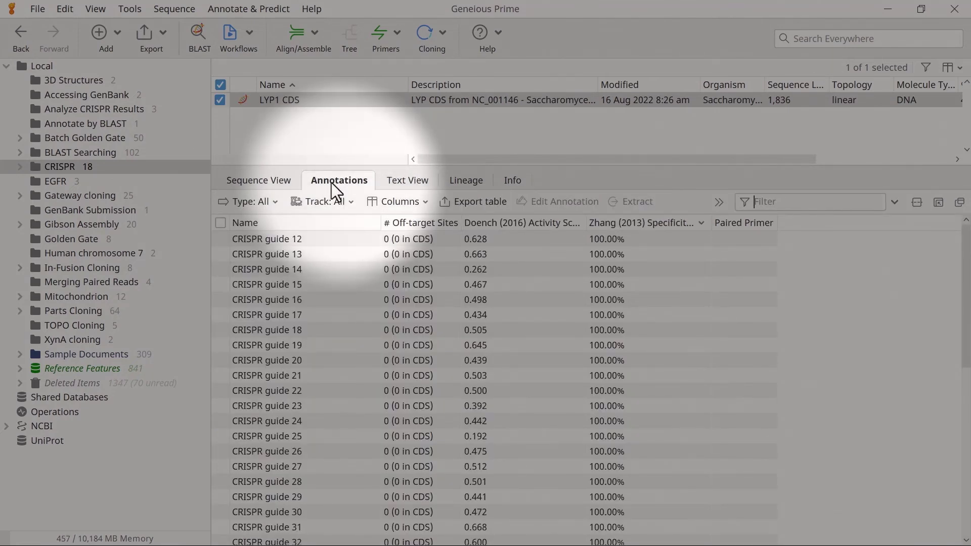
click(272, 204)
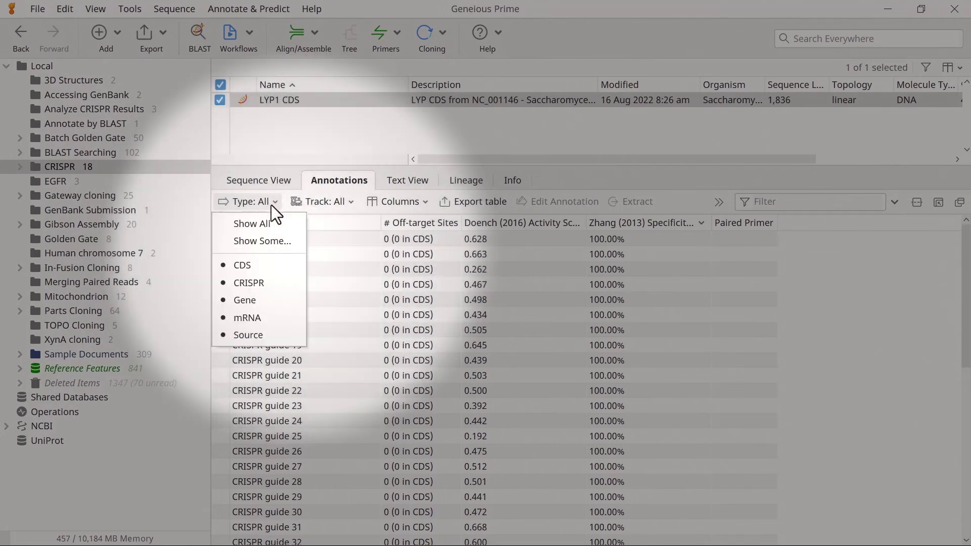
click(250, 277)
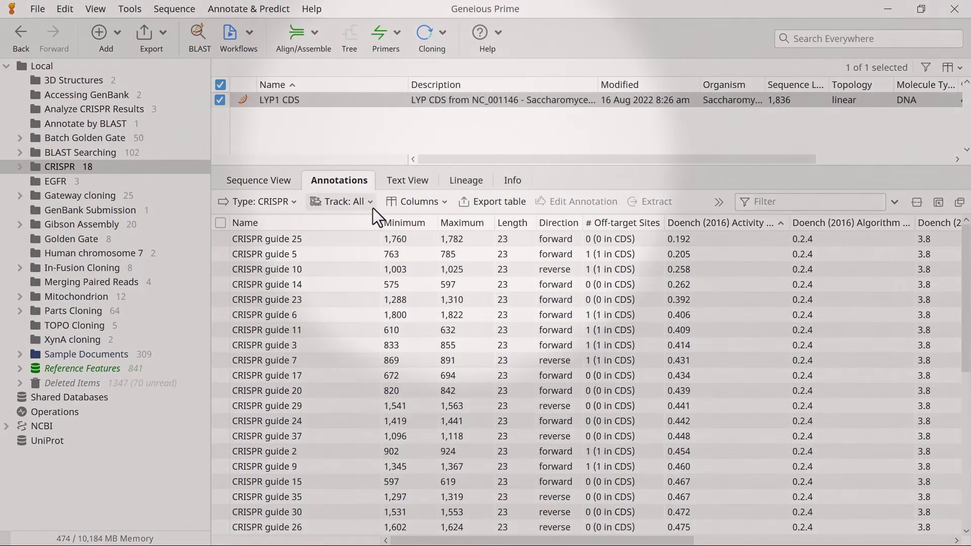
Show only # Off-target Sites, Doench (2016) and Zhang (2013) columns, sorted by Zhang descending.
click(400, 199)
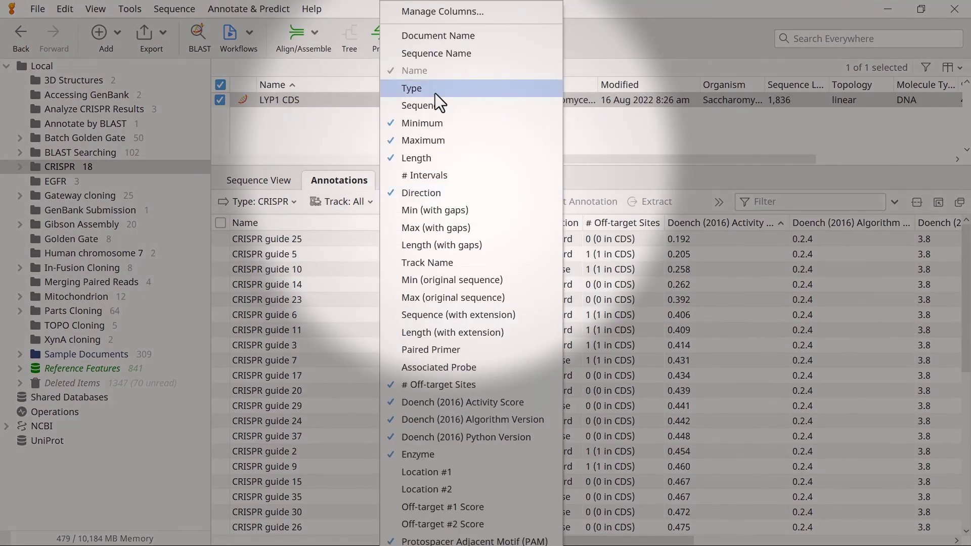
click(457, 10)
key(ctrl+a)
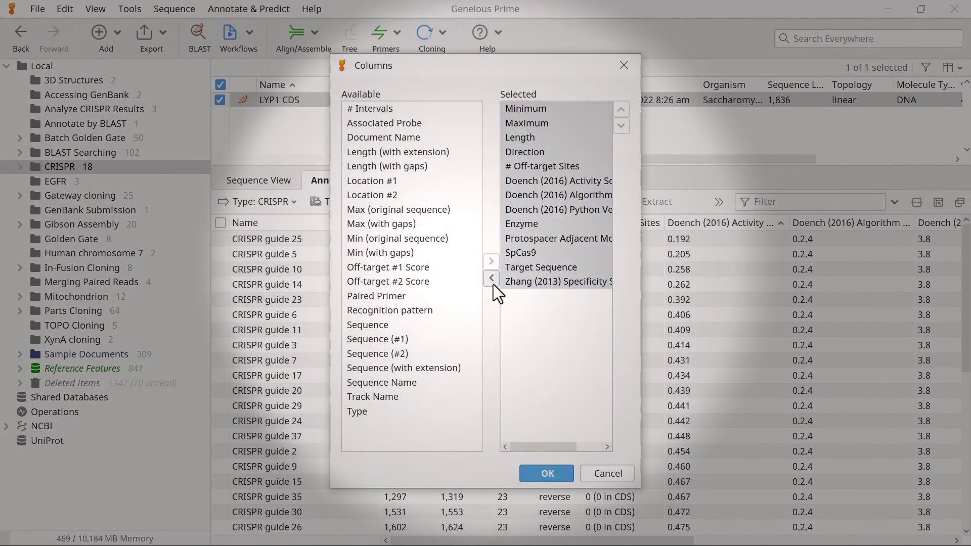
click(491, 278)
click(428, 125)
ctrl+click(415, 180)
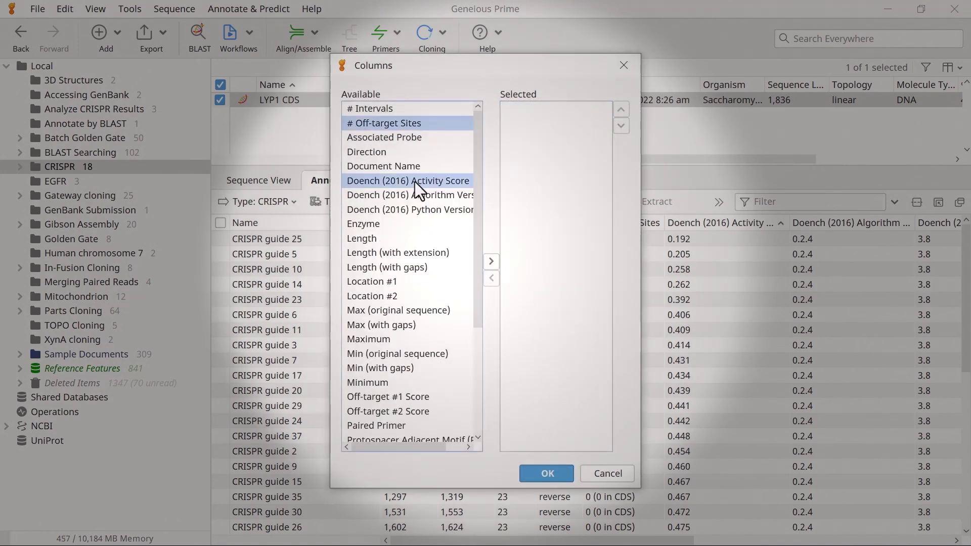
scroll(415, 181, down, 4)
ctrl+click(426, 436)
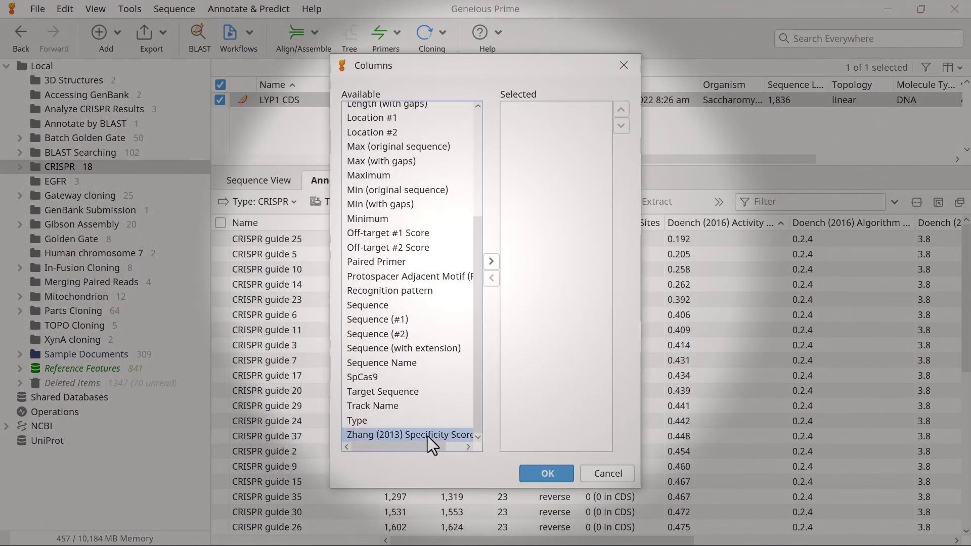
click(491, 262)
click(533, 471)
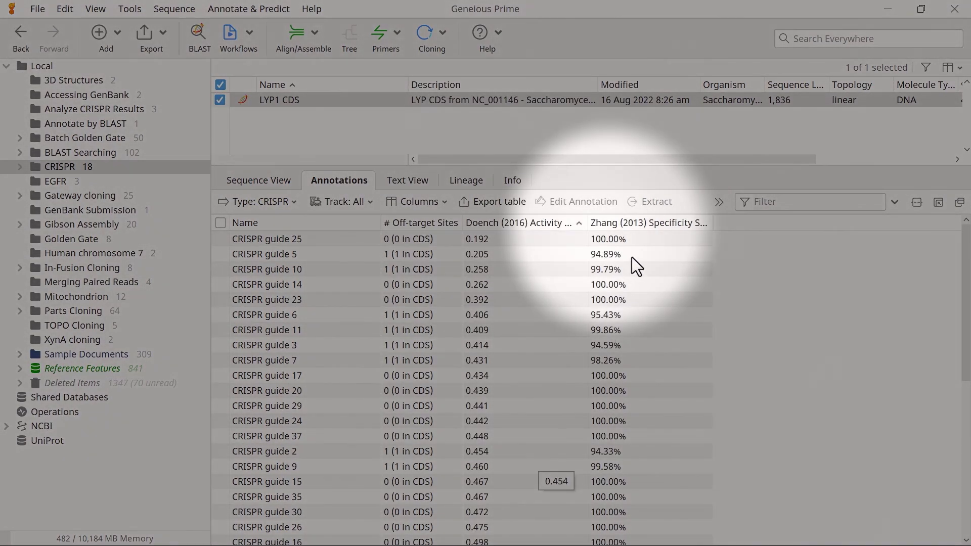
click(639, 225)
click(639, 226)
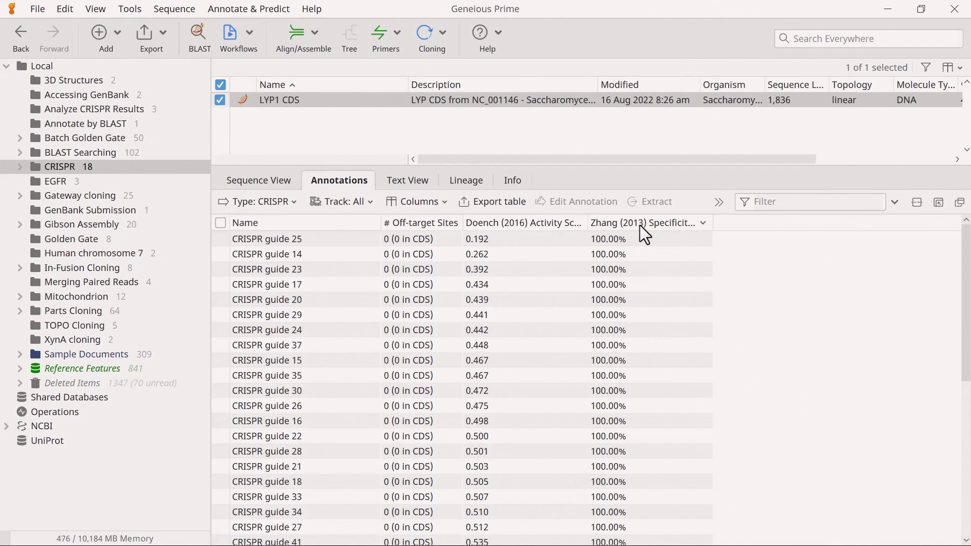